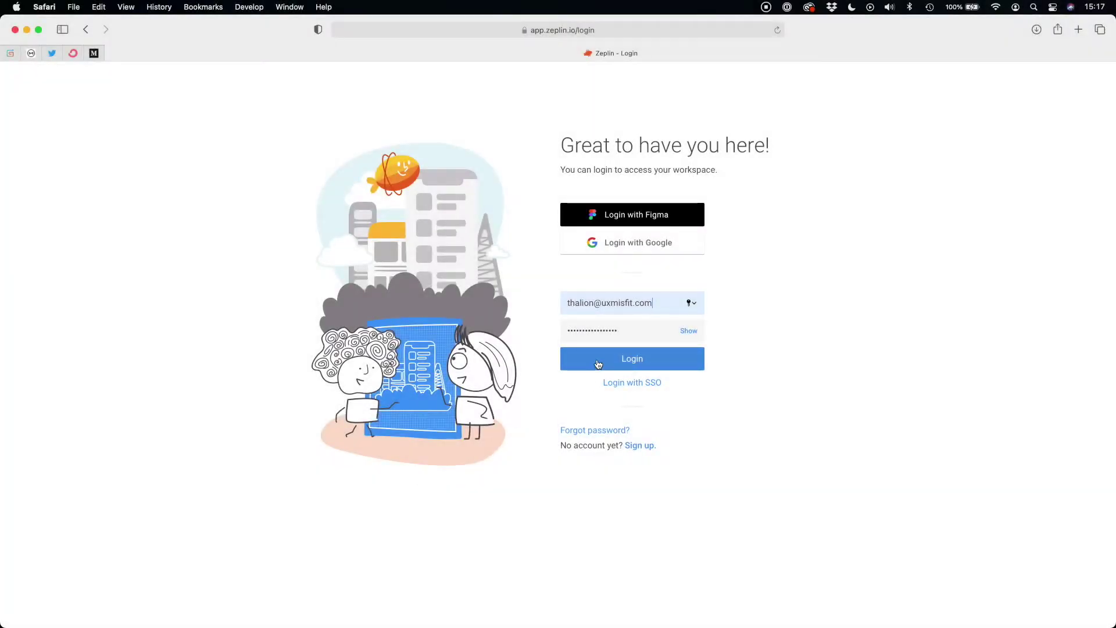
Step: Submit the login credentials to sign in to Zeplin
left_click(597, 360)
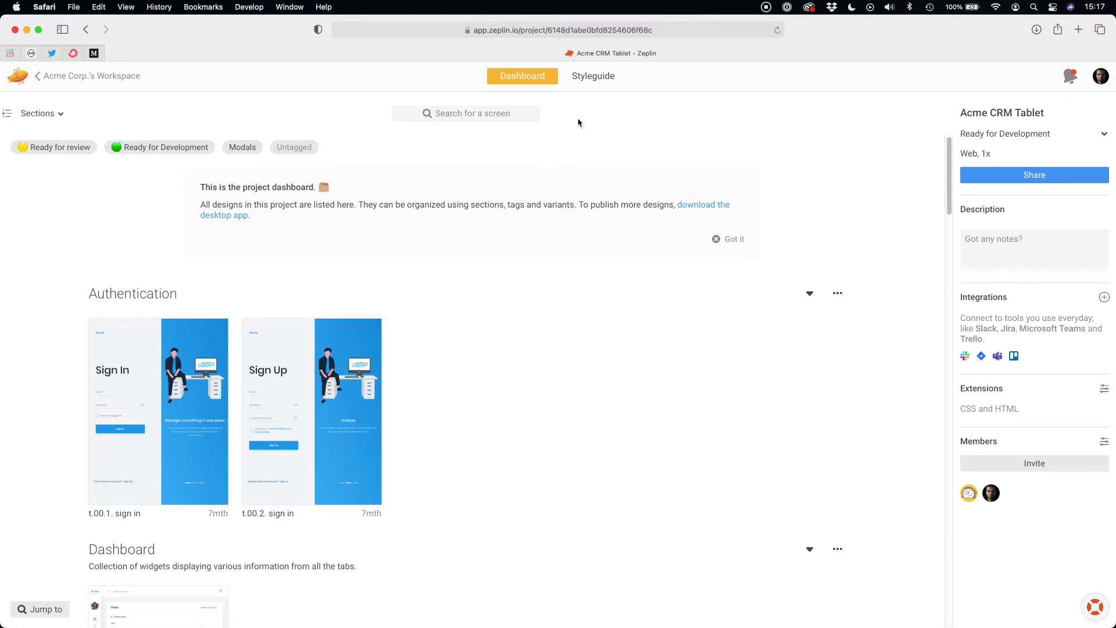
Step: Export the styleguide's design tokens and download them as a zip package
left_click(594, 76)
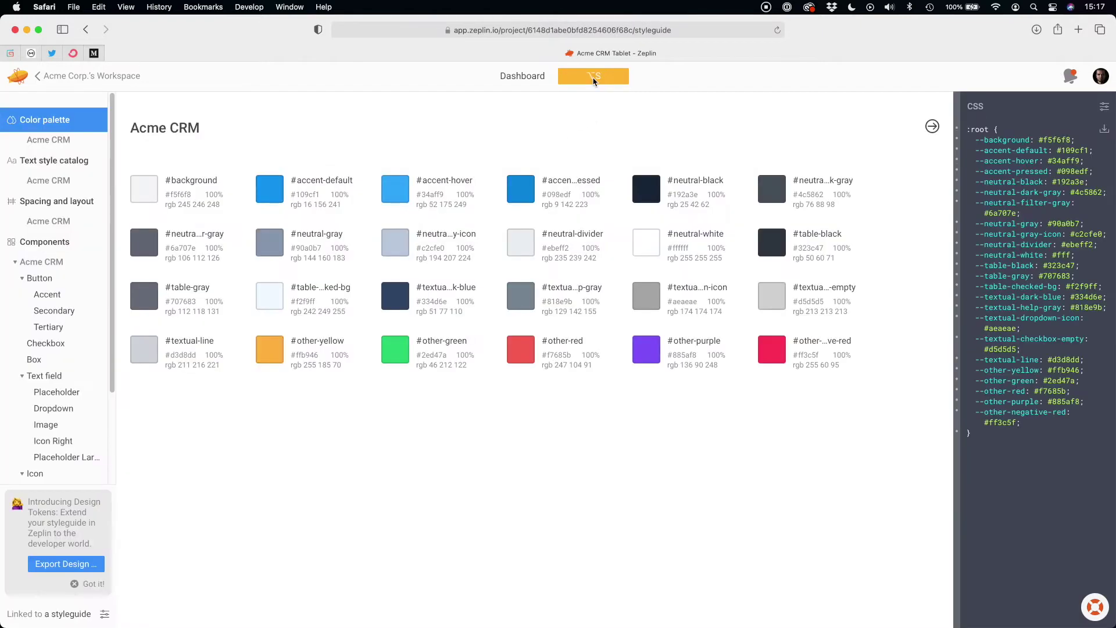
left_click(85, 565)
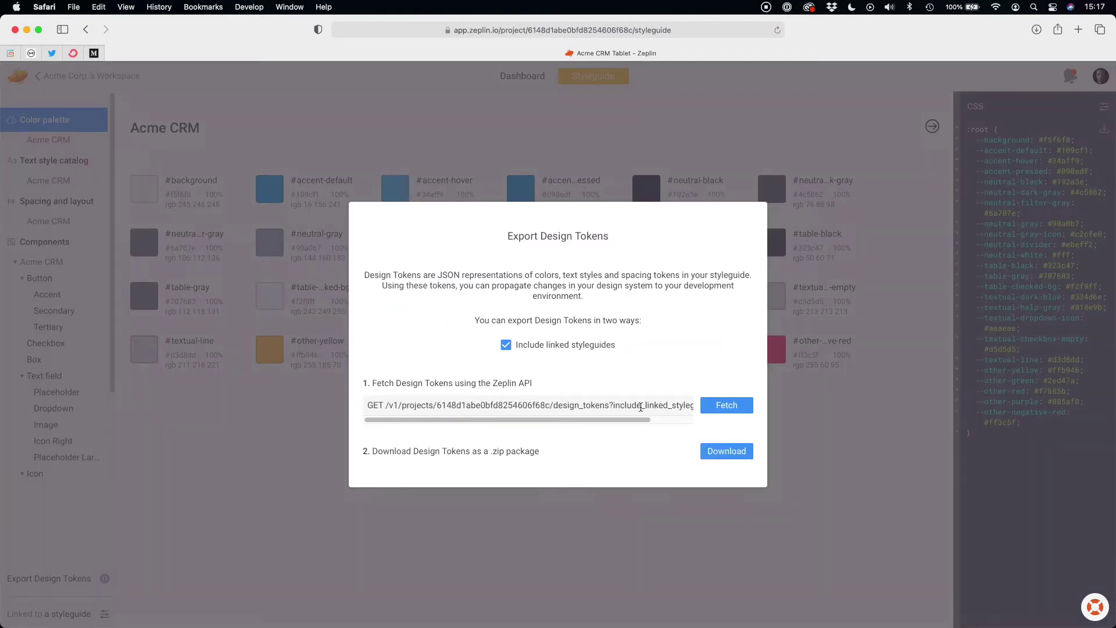
left_click(712, 456)
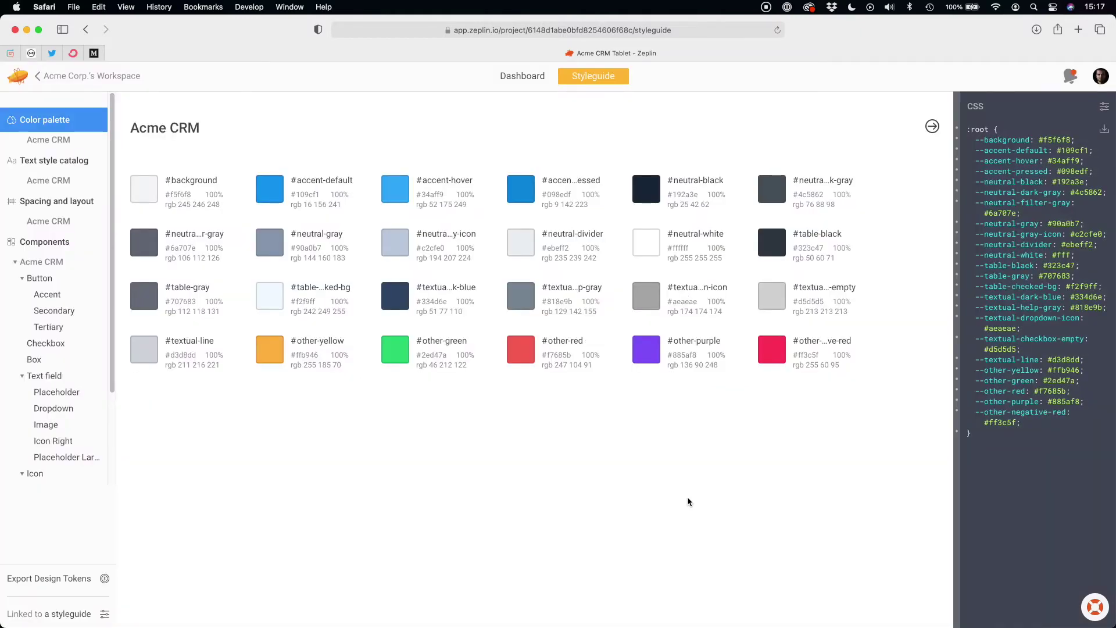
Step: Show the Acme CRM text style catalog of Poppins styles and scroll through it
mouse_move(276, 201)
left_click(64, 163)
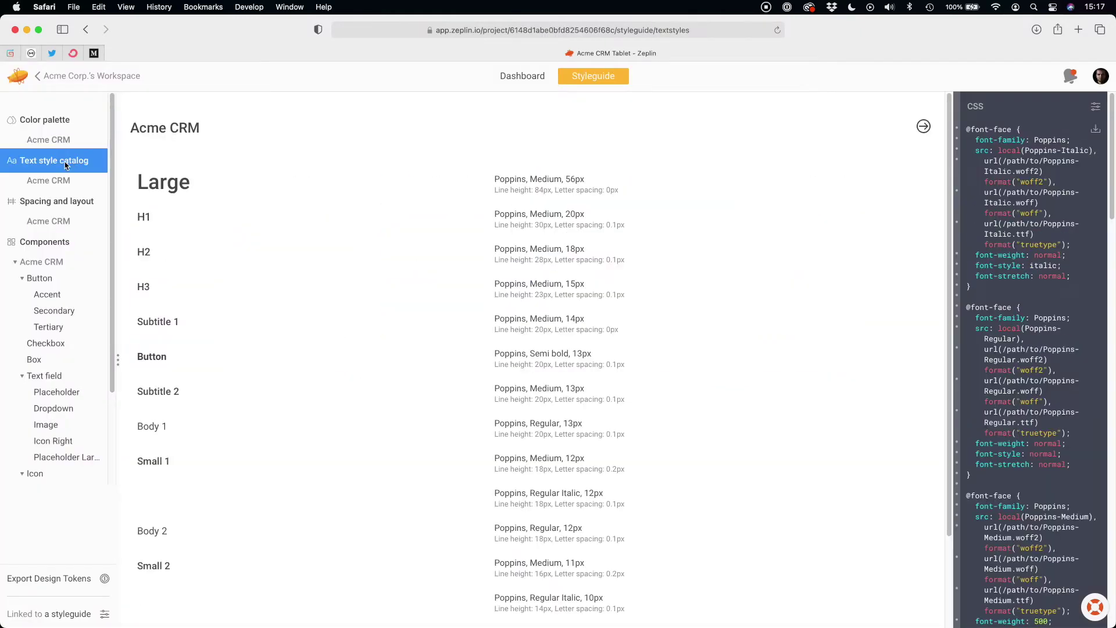
scroll(990, 412, "down", 10)
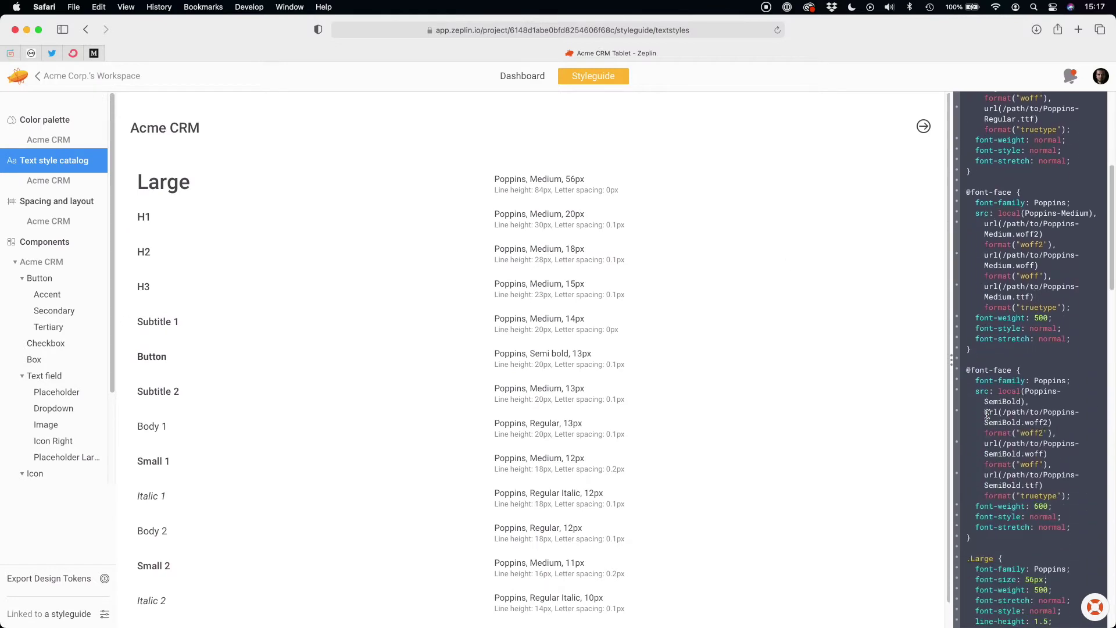
Step: Inspect the default Accent button: 132×20px, Poppins-SemiBold 13px, plus its CSS and HTML snippets
left_click(55, 207)
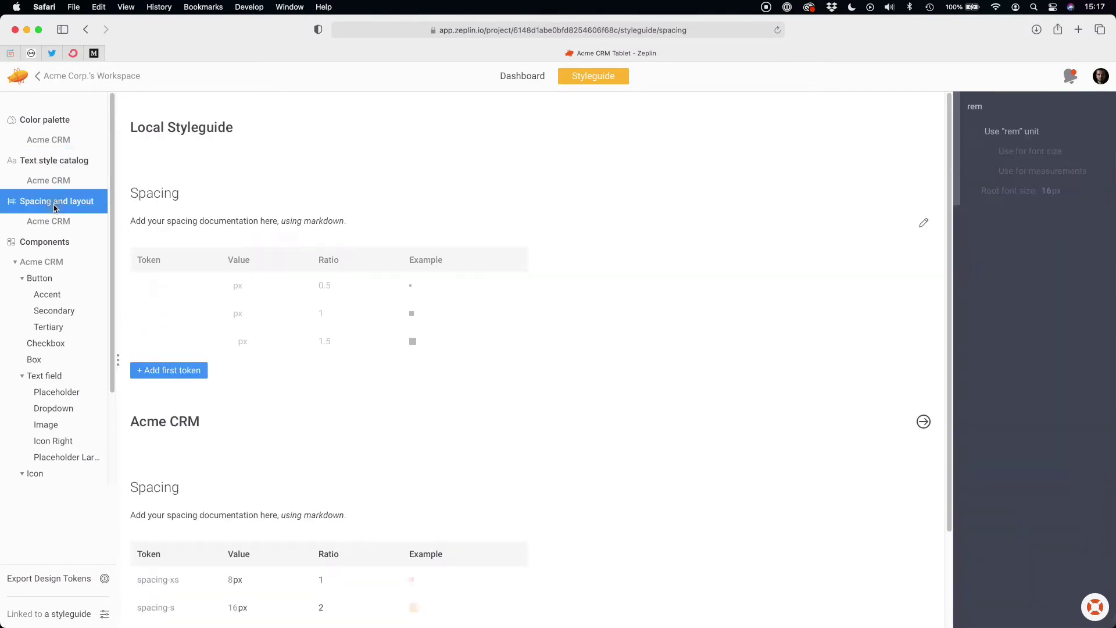
left_click(52, 243)
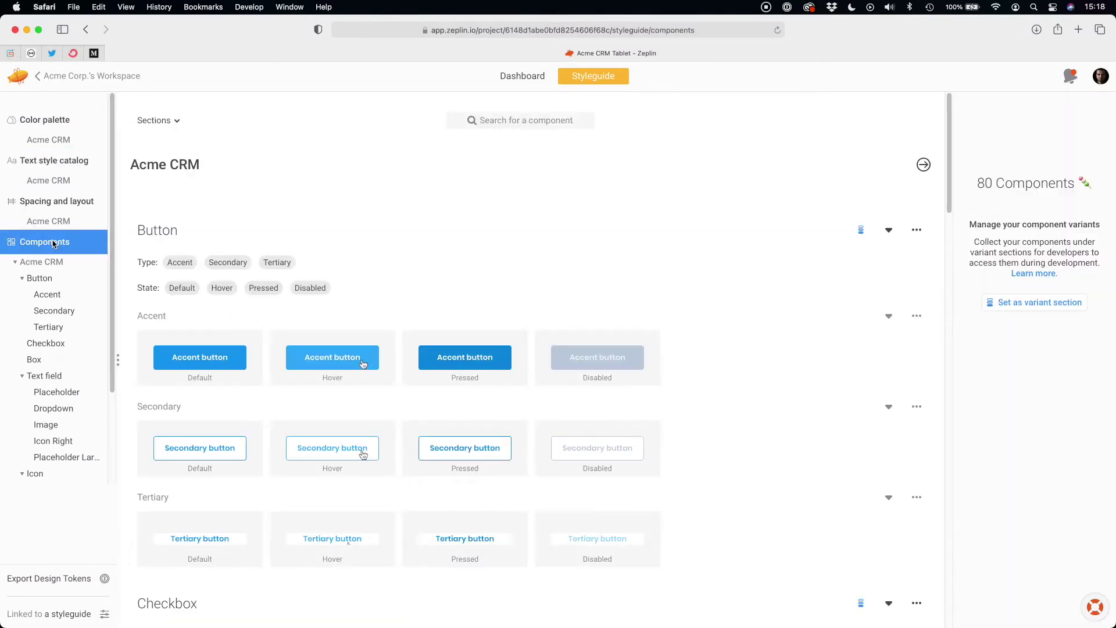
left_click(176, 367)
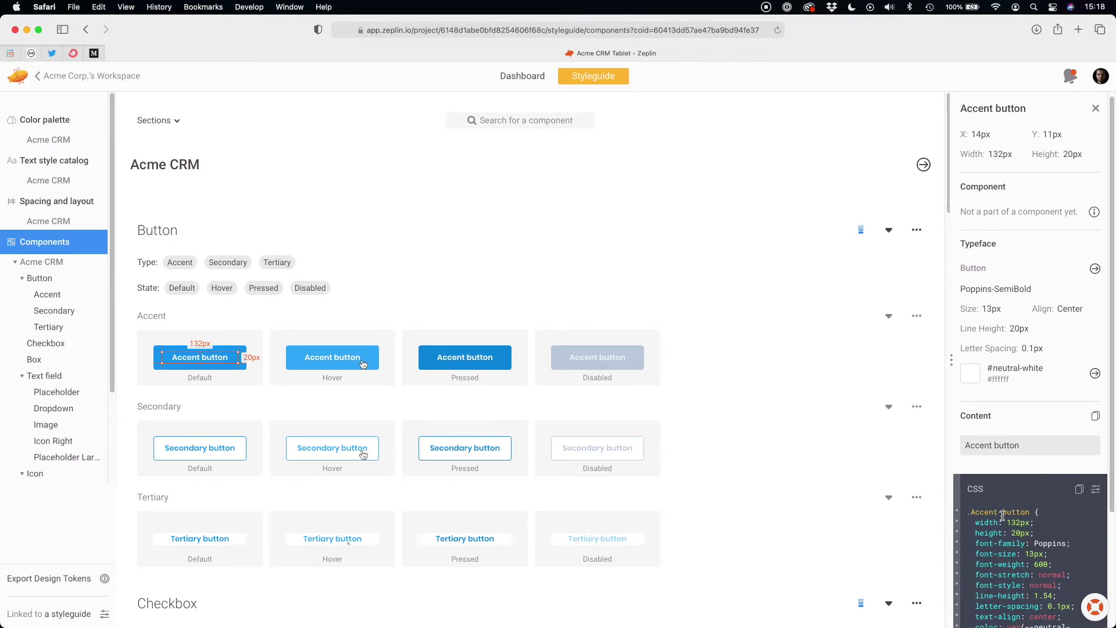
scroll(1003, 519, "down", 5)
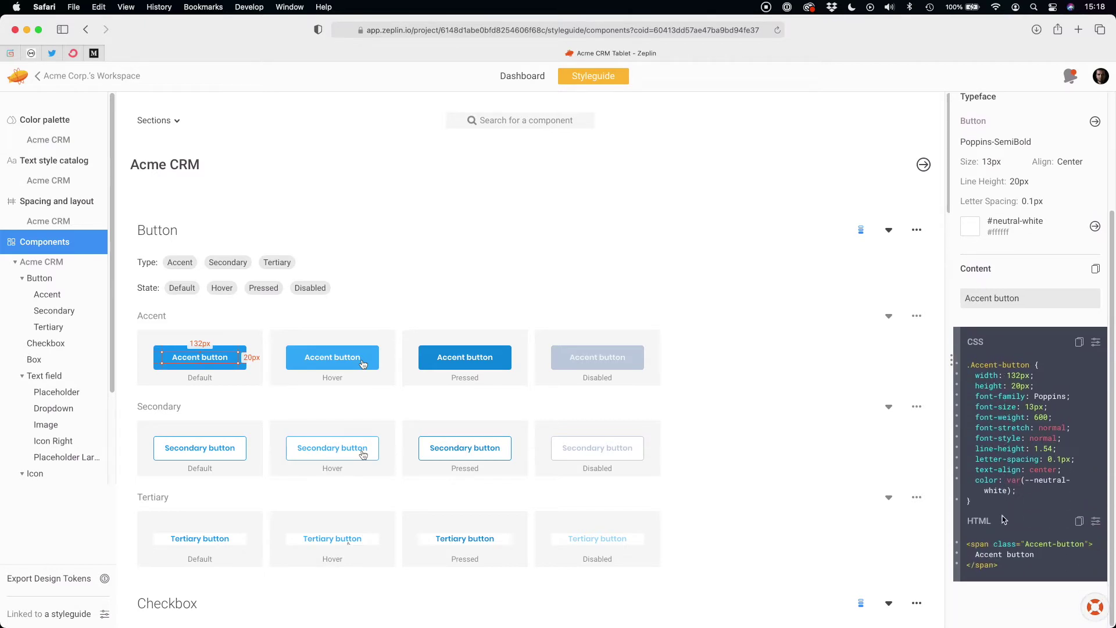
Step: Go back to the dashboard and open the t.04.2 contacts screen under Contacts
left_click(522, 76)
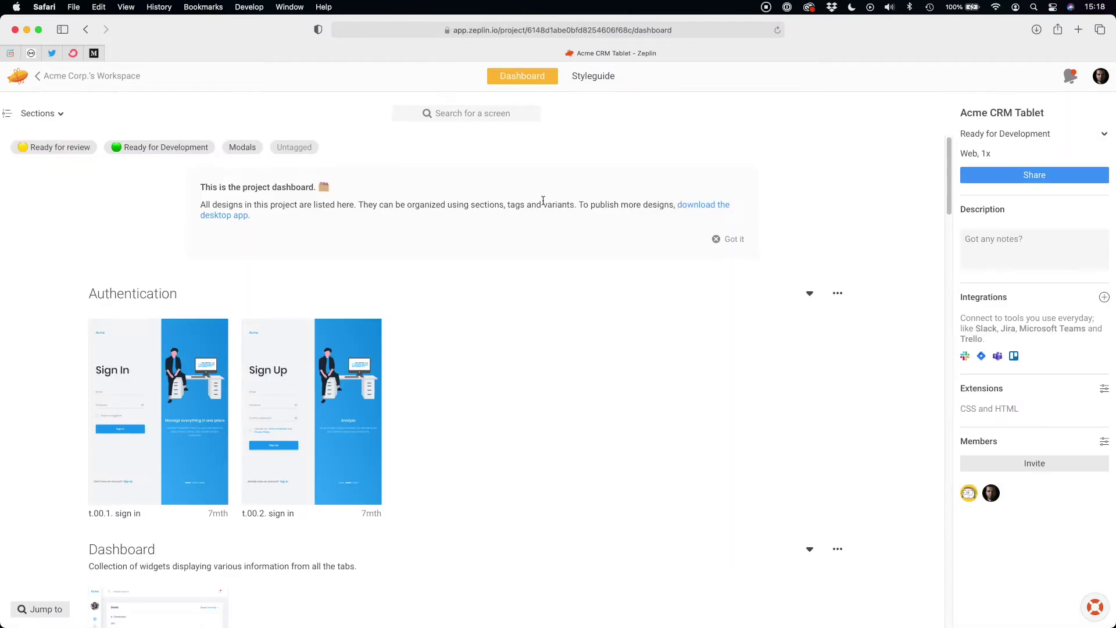
scroll(541, 459, "down", 5)
scroll(542, 459, "down", 15)
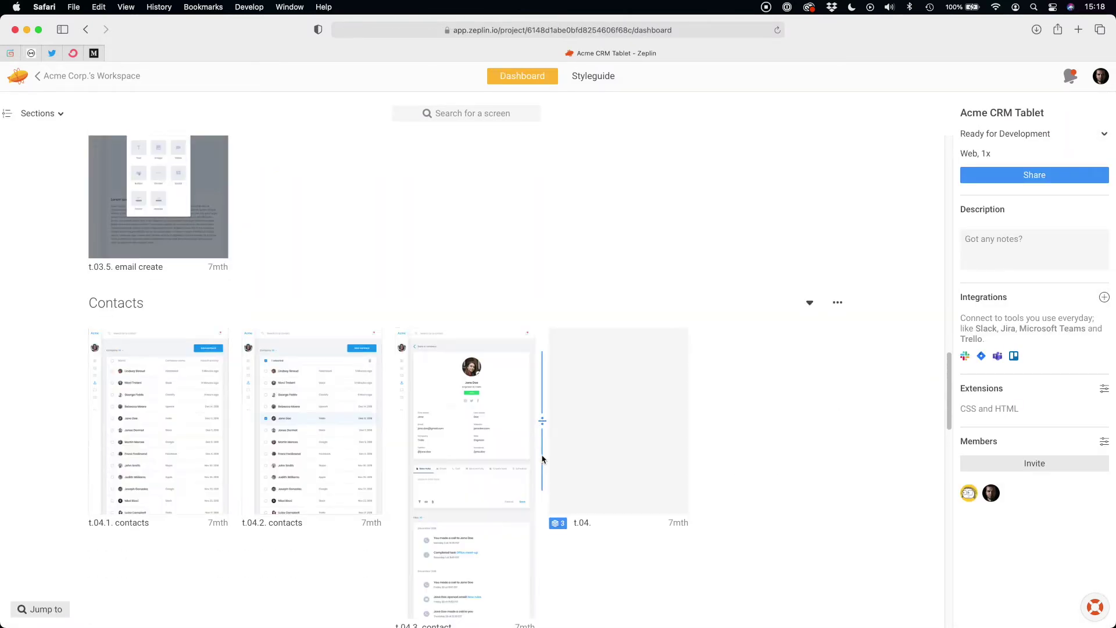
left_click(337, 357)
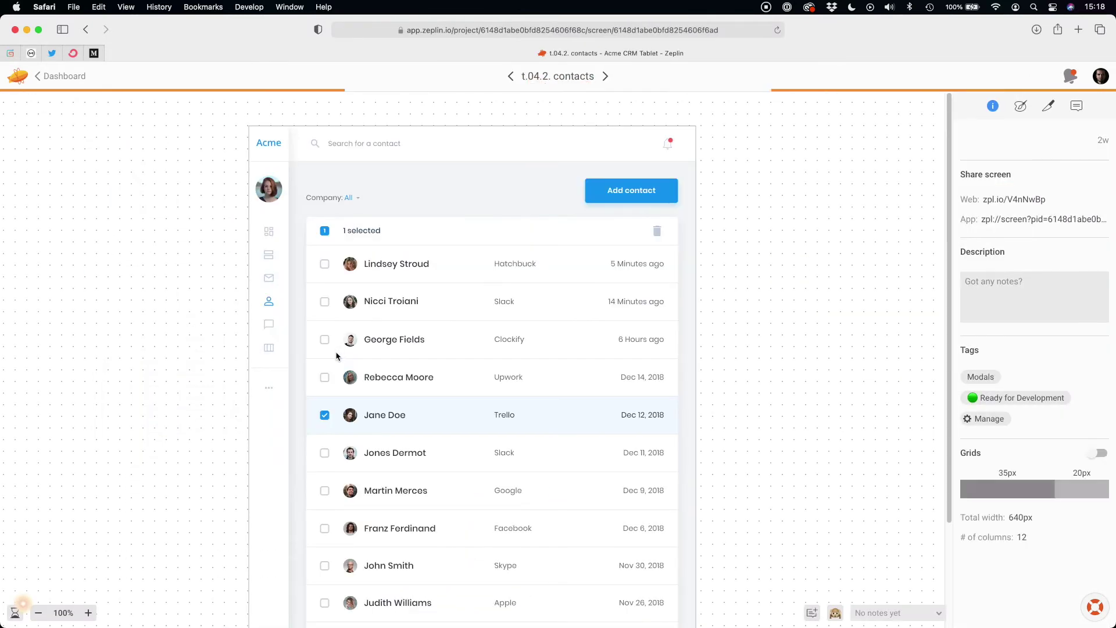
Step: Inspect a contact row's name text and checkbox spacing, then deselect to see screen info
left_click(386, 377)
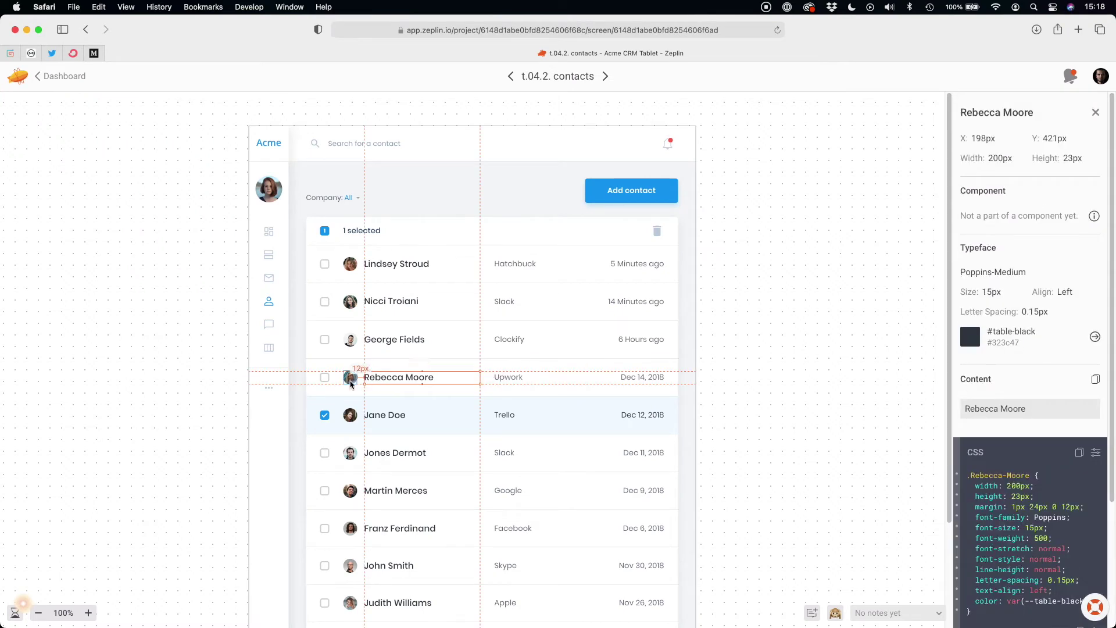
left_click(325, 380)
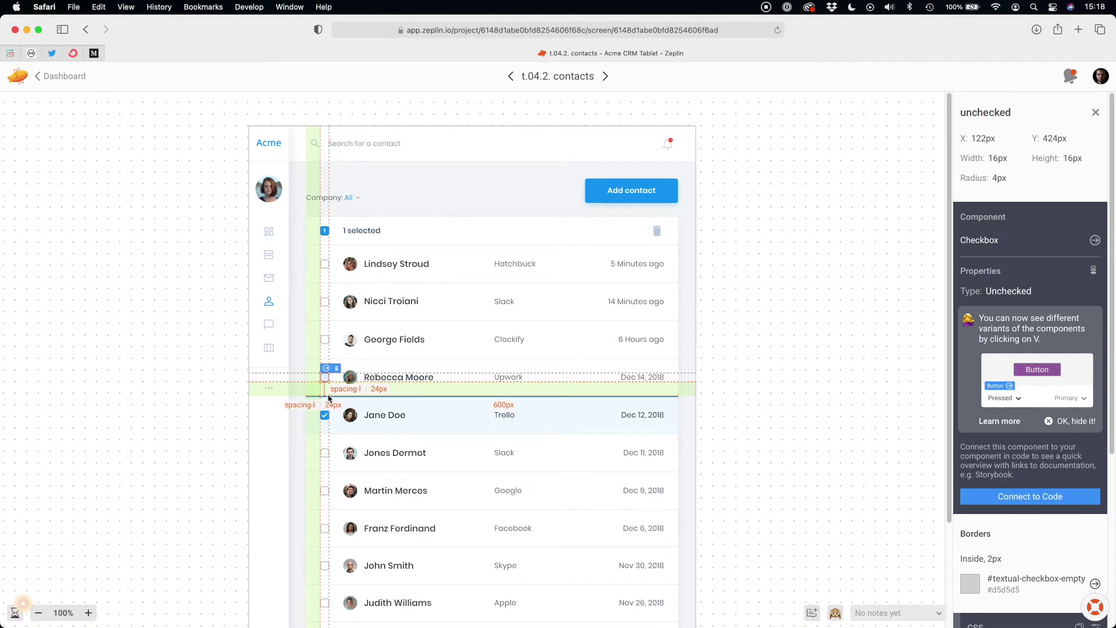
left_click(760, 391)
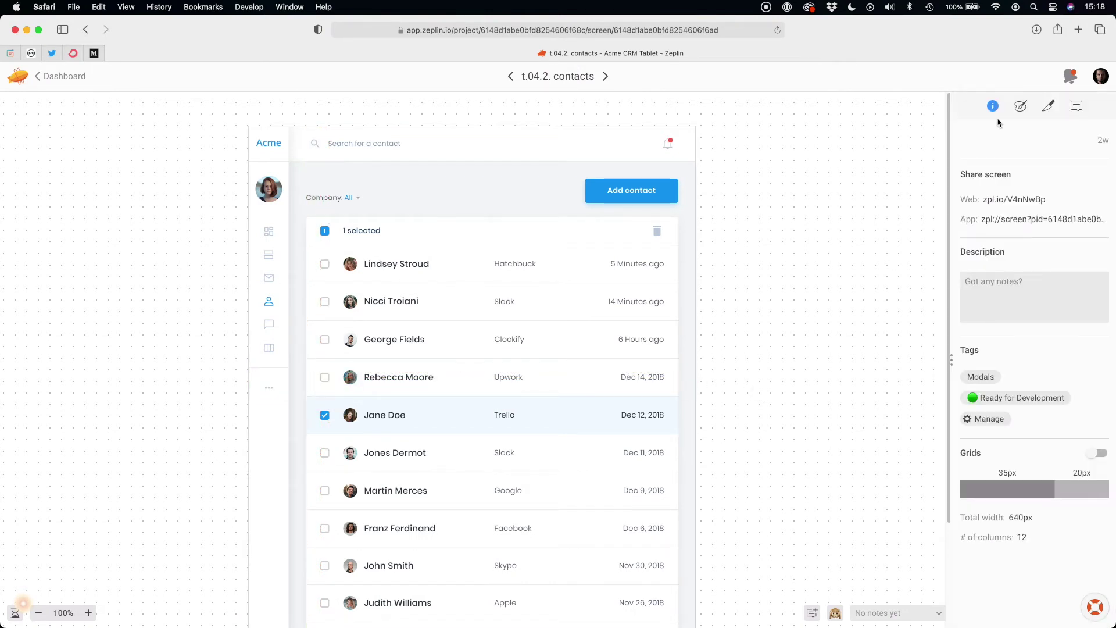
Step: Download the contacts screen's optimized SVG vectors and PNG bitmaps, then show its empty notes
left_click(1020, 109)
left_click(1049, 110)
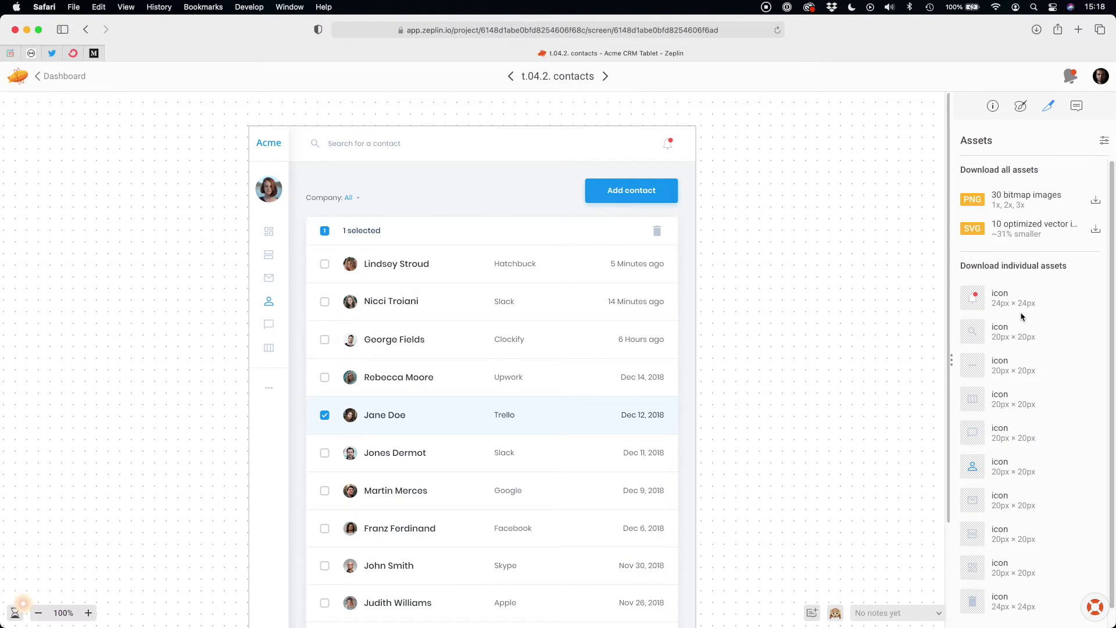
scroll(1022, 318, "down", 2)
scroll(1021, 348, "up", 3)
left_click(1096, 231)
left_click(1097, 201)
left_click(1077, 106)
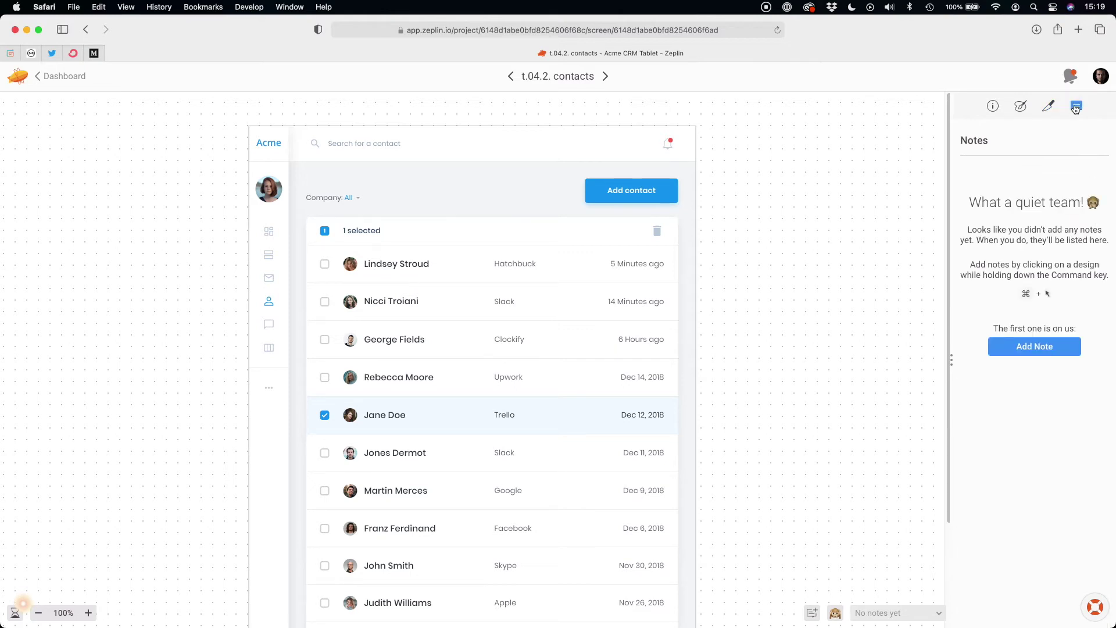
Step: Post the note 'This element is selected or hovered?' pinned beside a contact row
left_click(1016, 347)
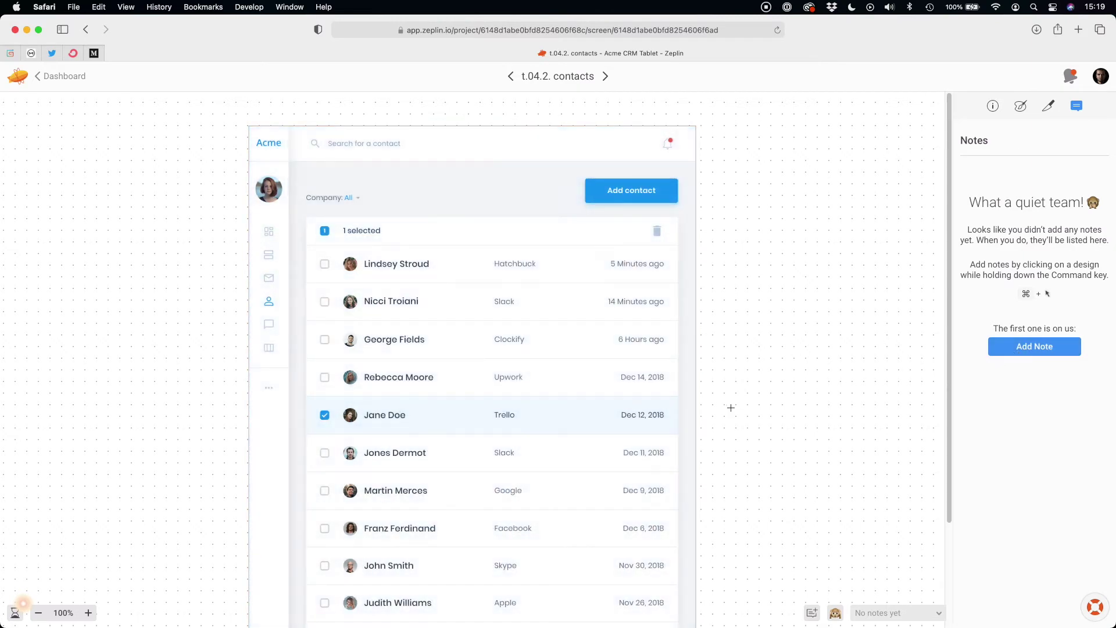
left_click(580, 419)
type("This element")
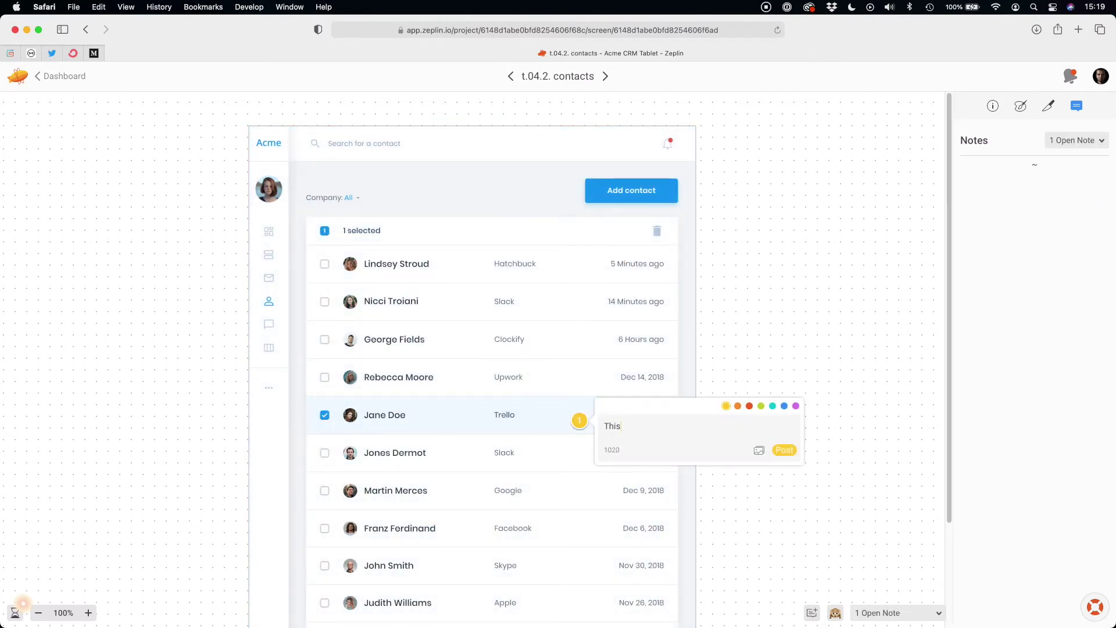
type(" is selected or hovered?")
left_click(785, 450)
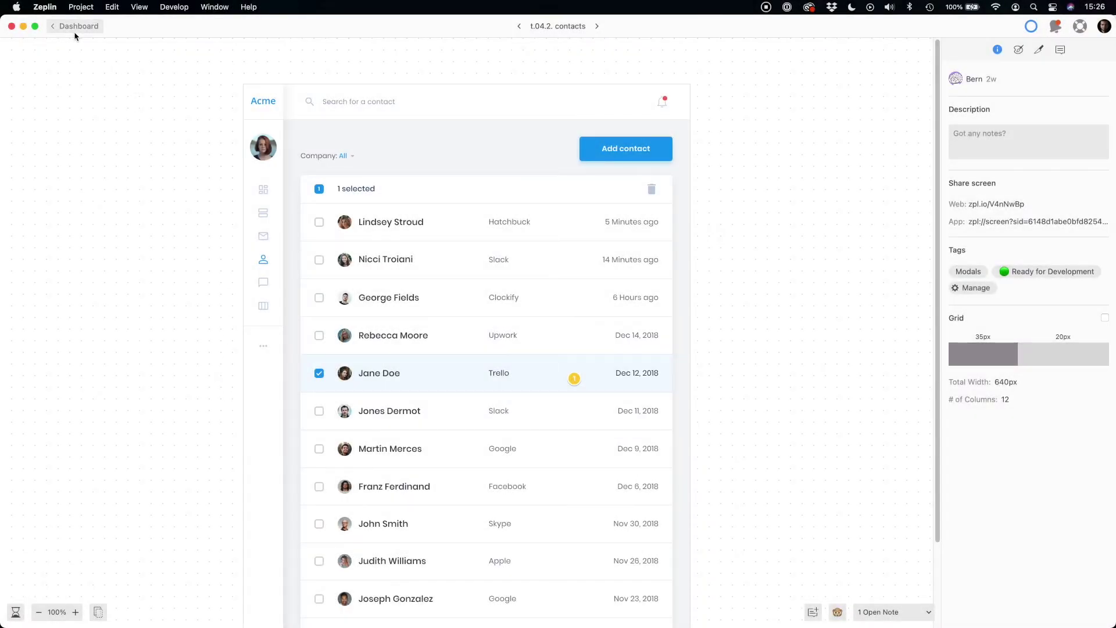
Step: Review the dashboard's integrations and enabled CSS/HTML extensions, then open the Zeplin Extensions website
left_click(75, 28)
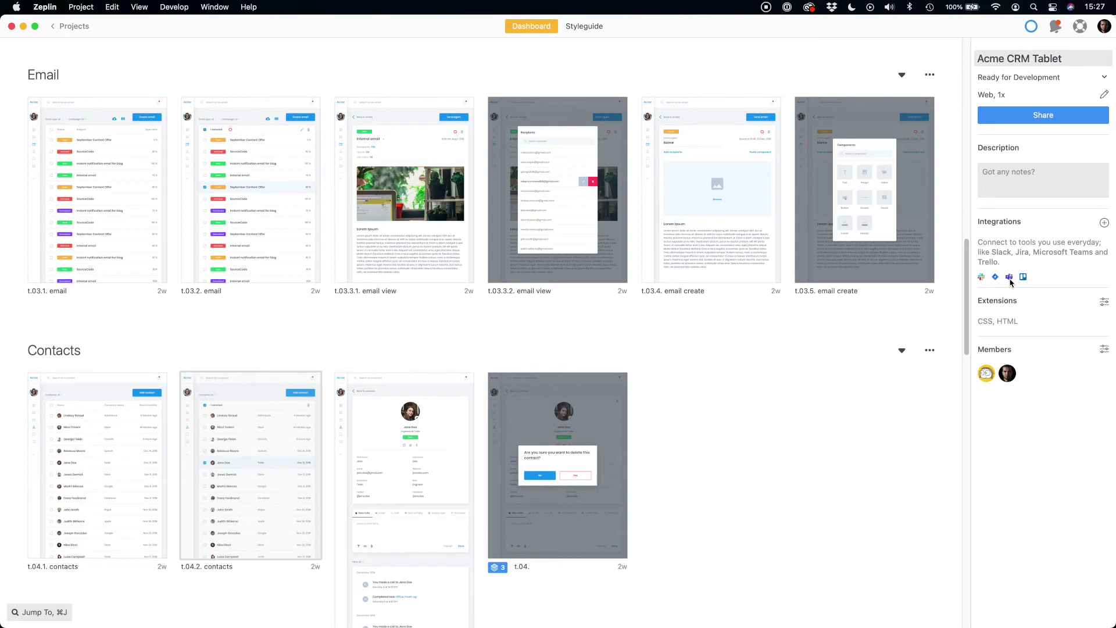
left_click(1103, 223)
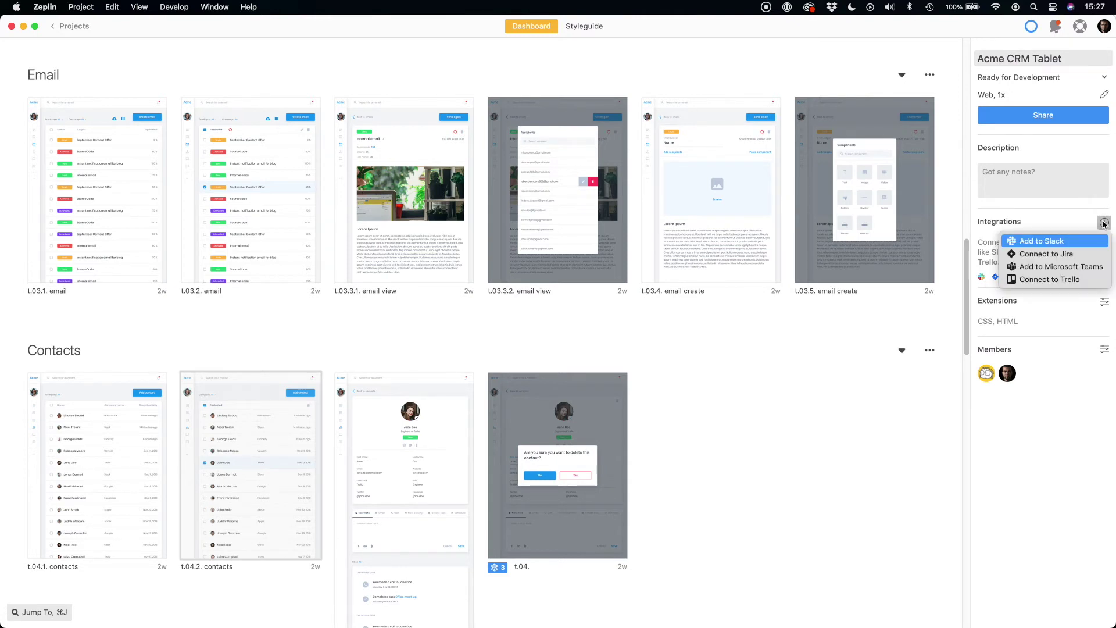
left_click(1069, 225)
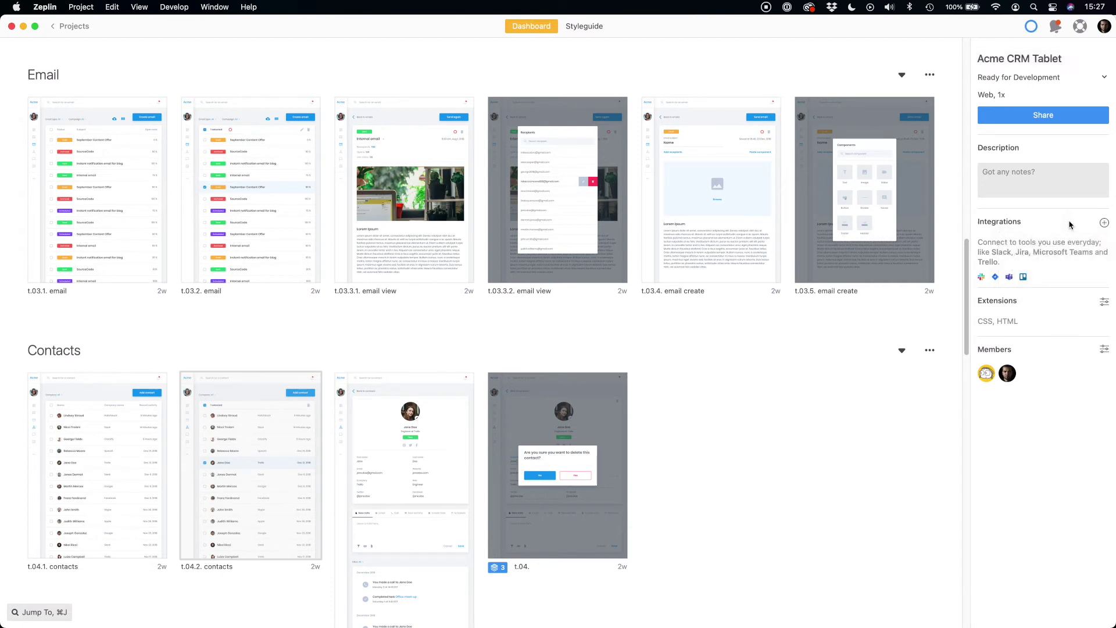
left_click(1104, 302)
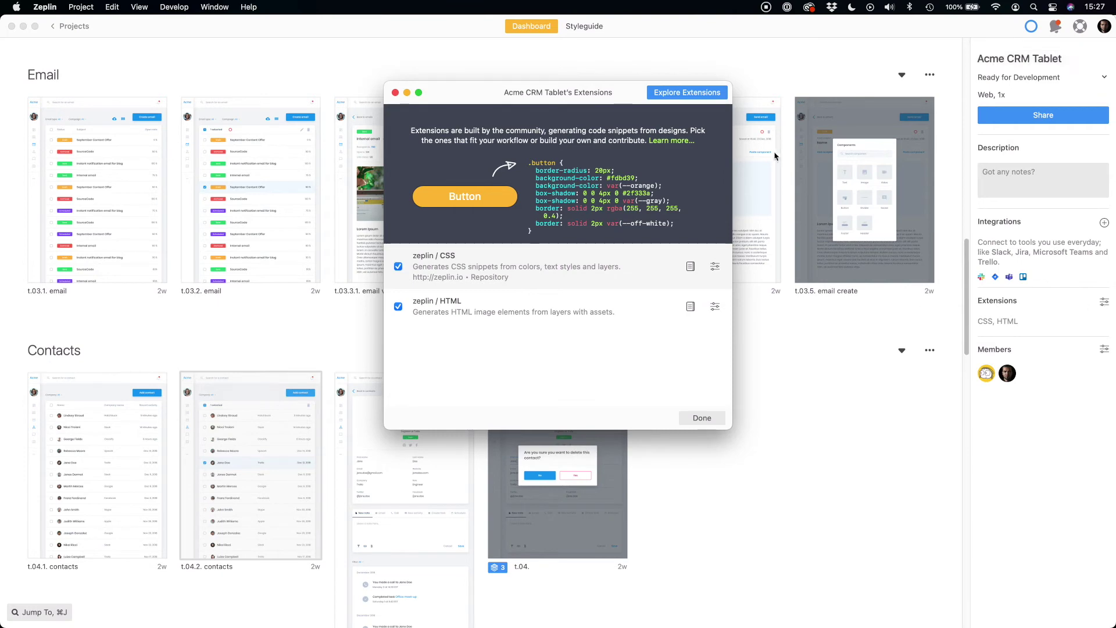
left_click(697, 92)
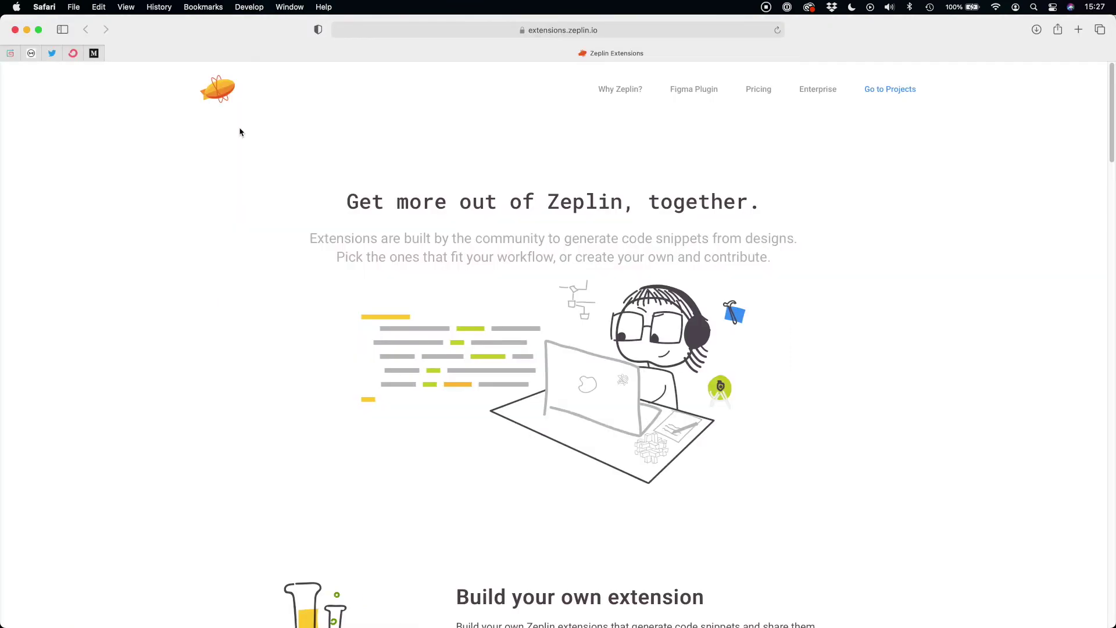
scroll(354, 372, "down", 10)
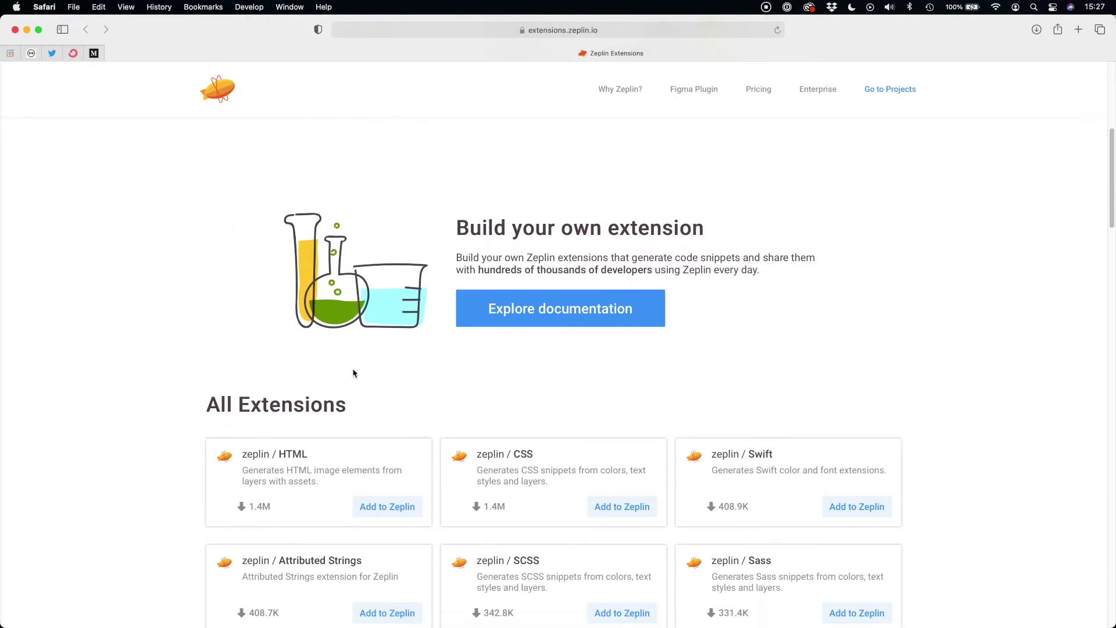
scroll(354, 374, "down", 2)
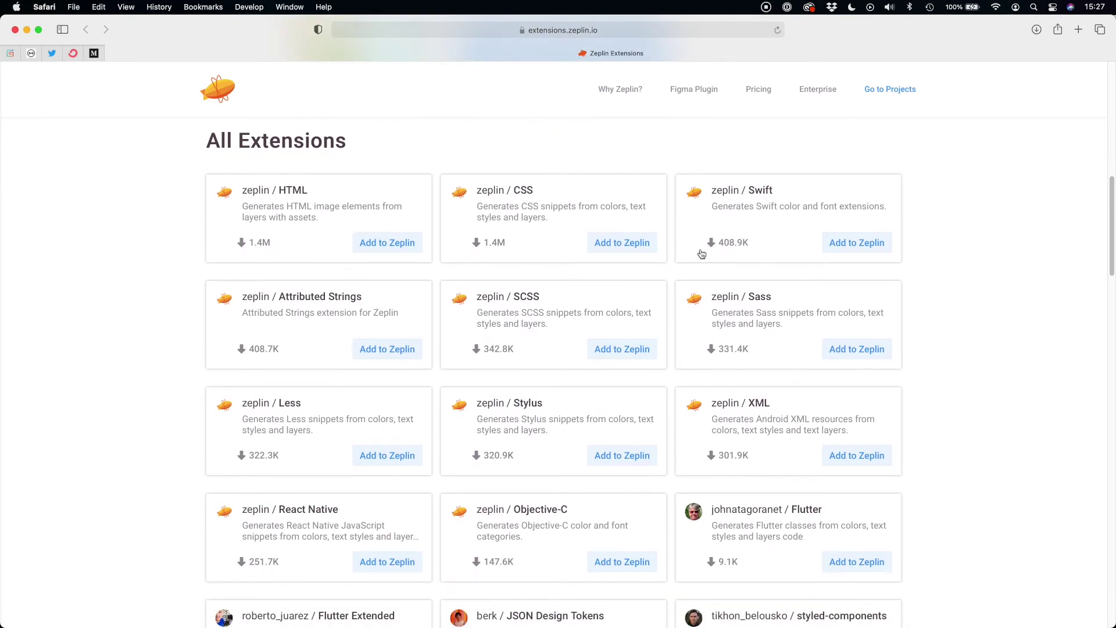
scroll(640, 354, "down", 4)
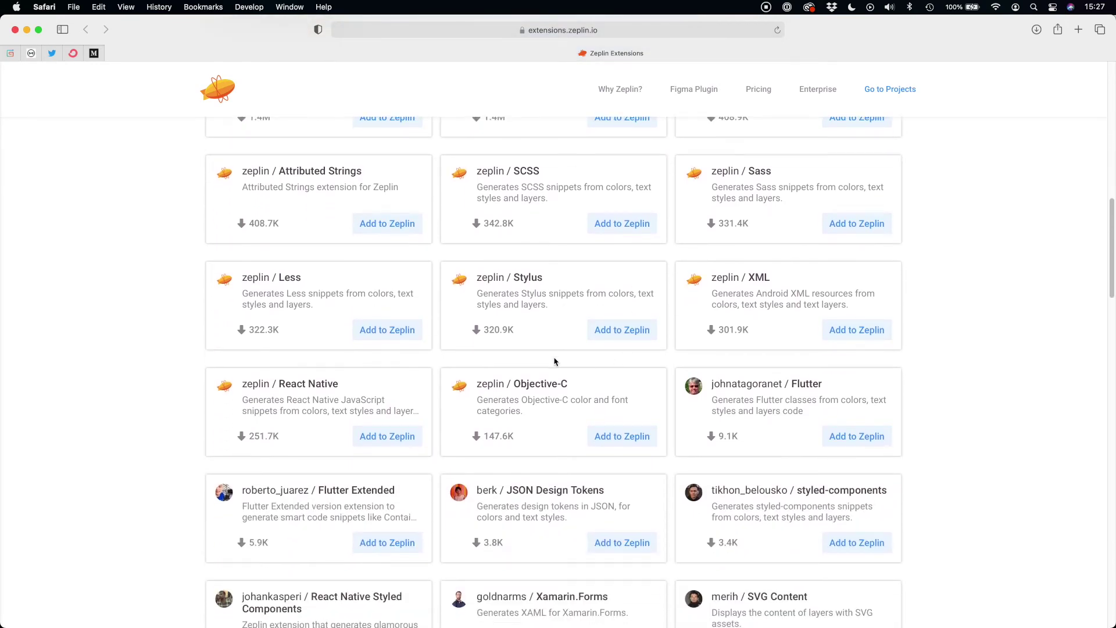
scroll(721, 386, "down", 1)
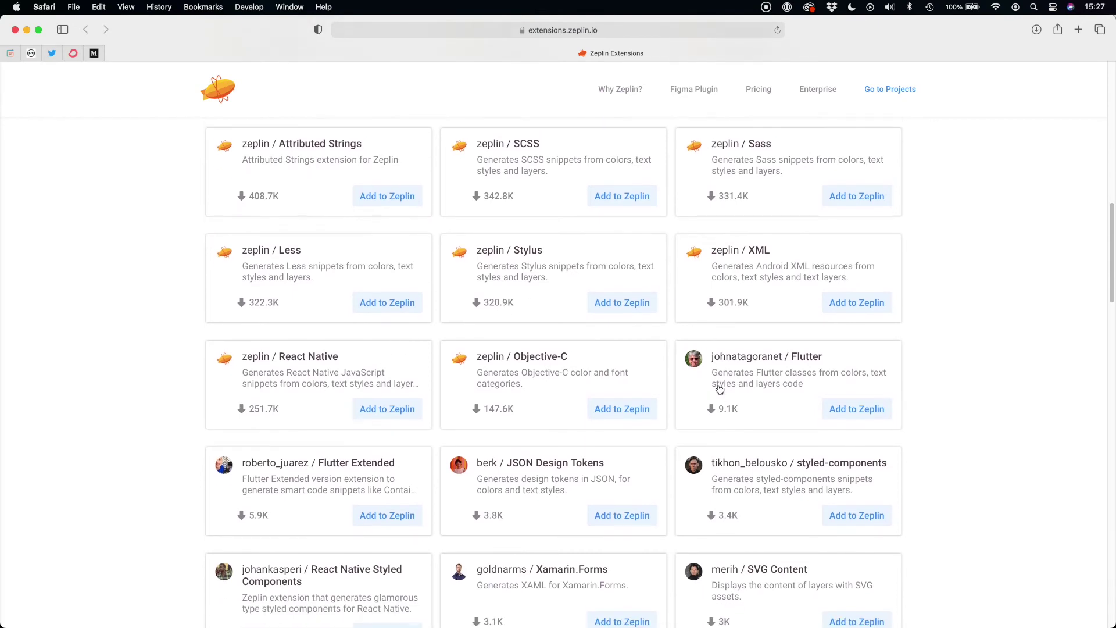
scroll(720, 389, "down", 9)
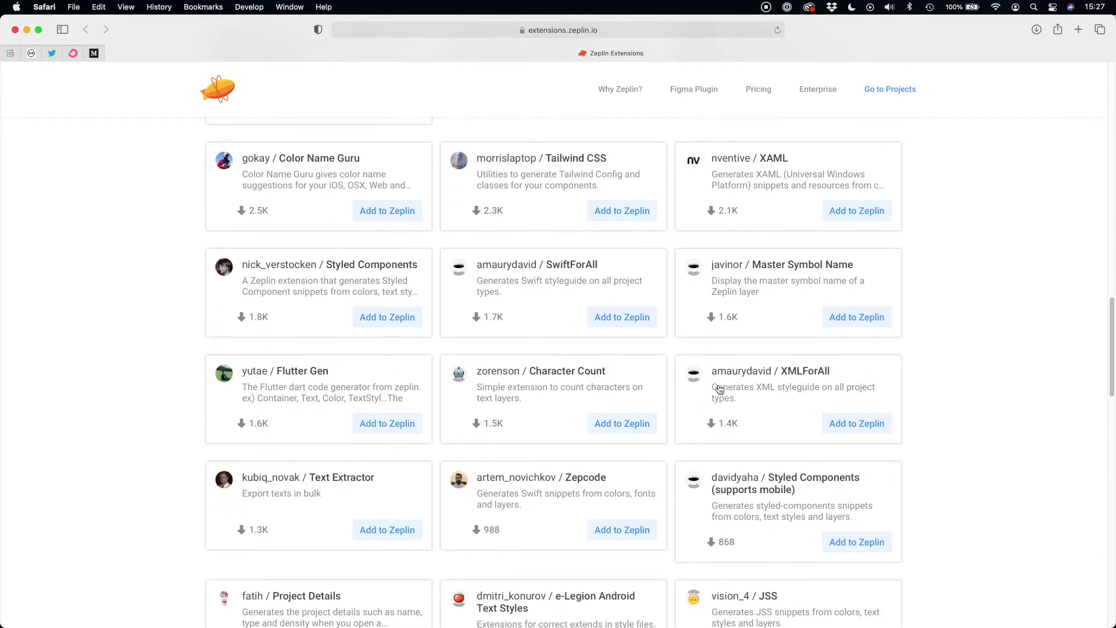
scroll(719, 389, "down", 5)
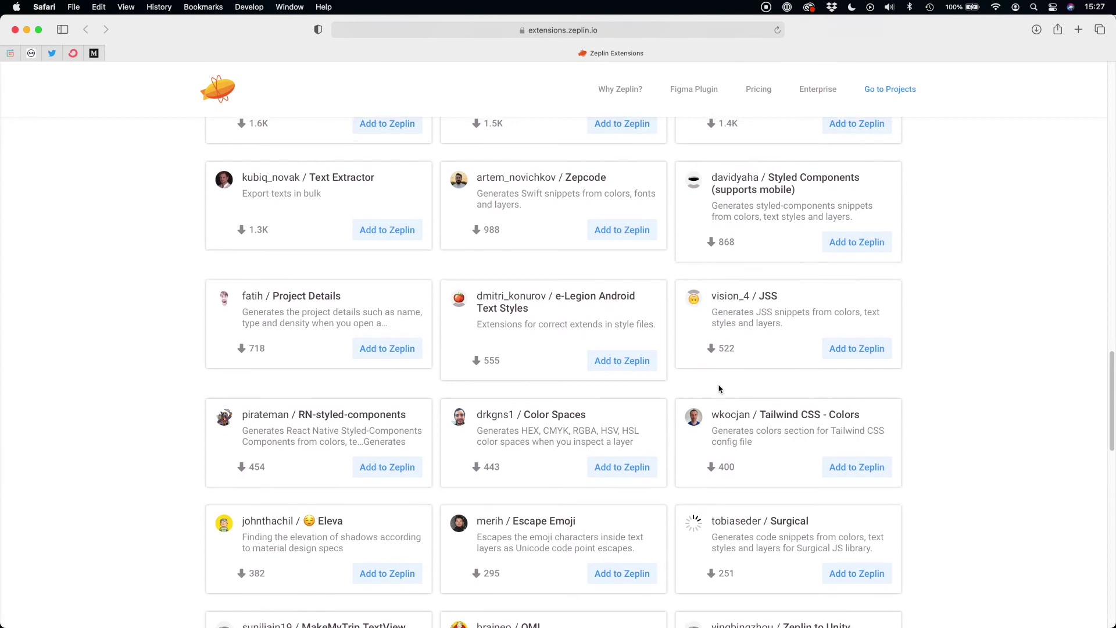
scroll(719, 389, "up", 20)
scroll(720, 389, "down", 5)
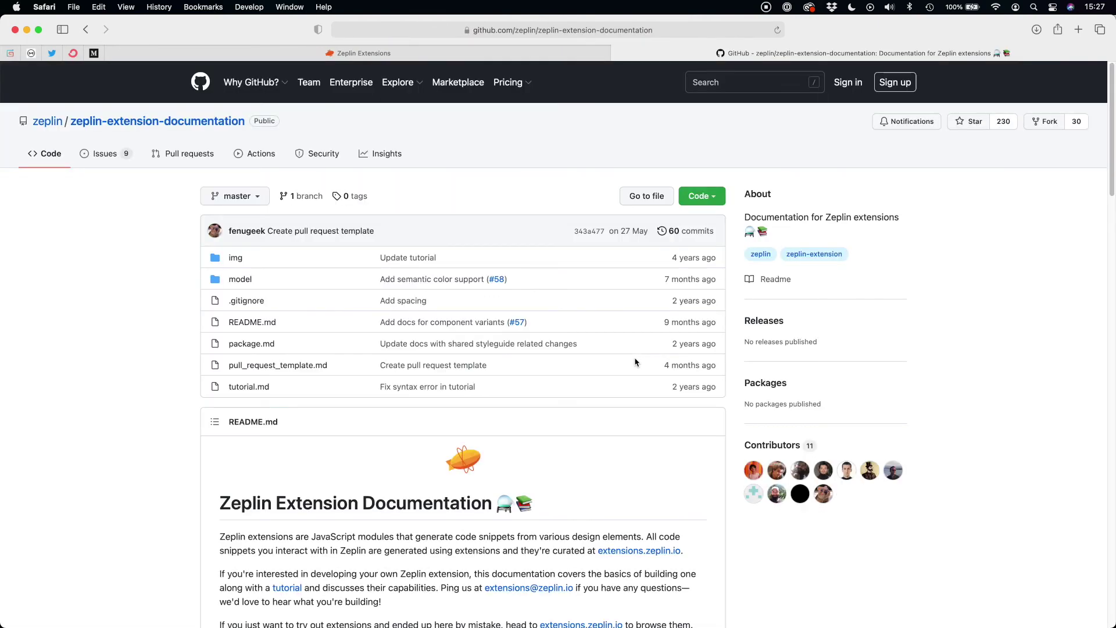
Step: Scroll through the zeplin-extension-documentation README on GitHub
scroll(635, 363, "down", 5)
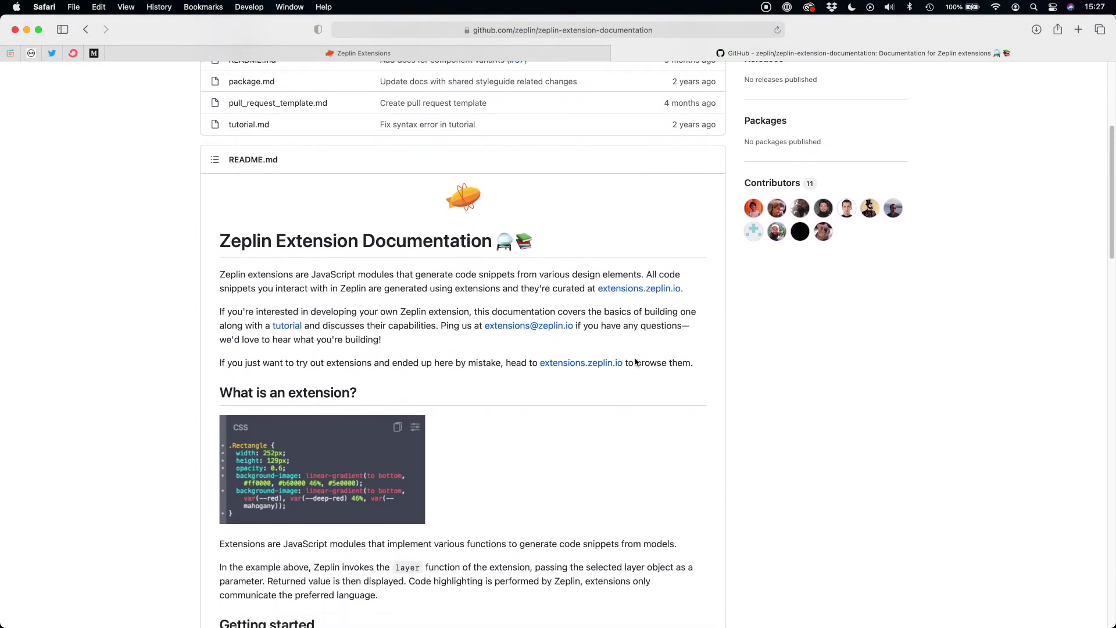
scroll(635, 362, "down", 1)
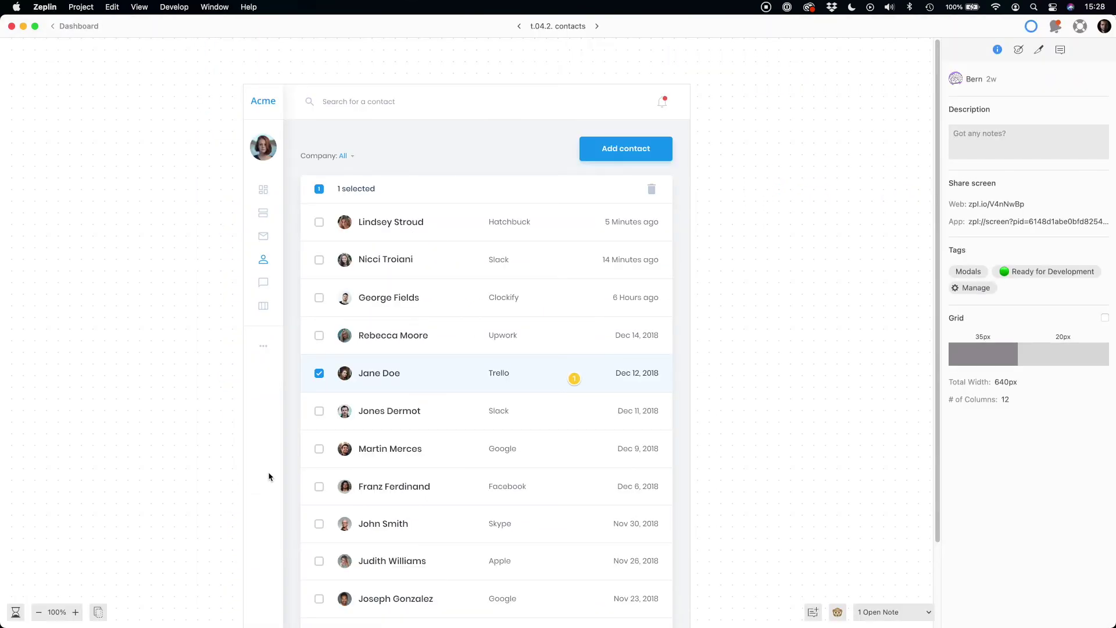
scroll(291, 483, "down", 2)
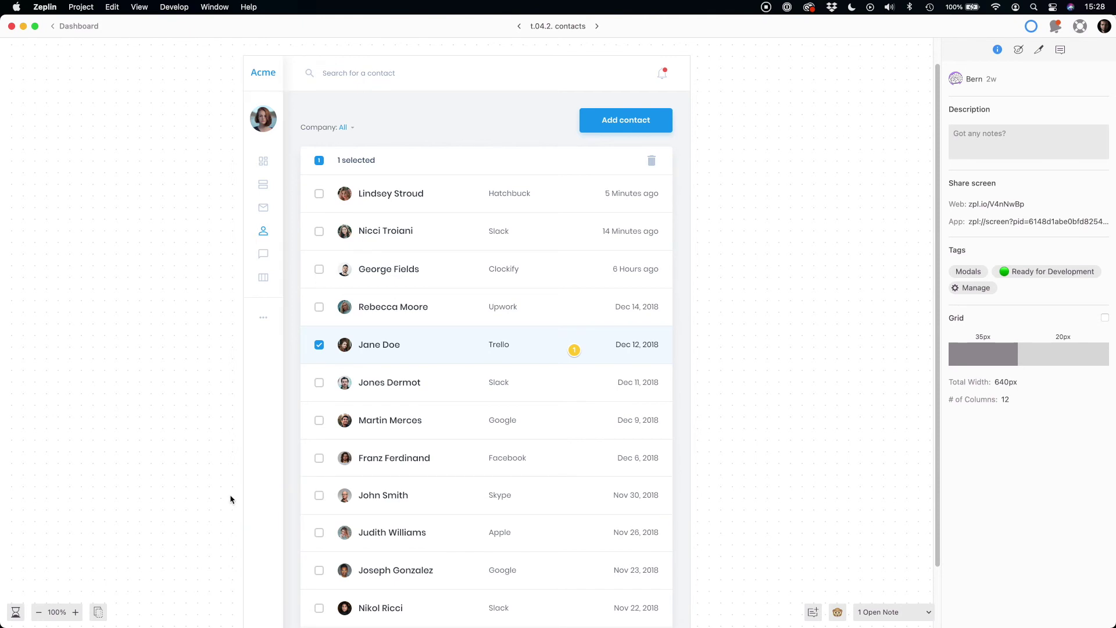
Step: Overlay a translucent copy of the contacts screen, align it, then drag it offset for comparison
left_click(99, 611)
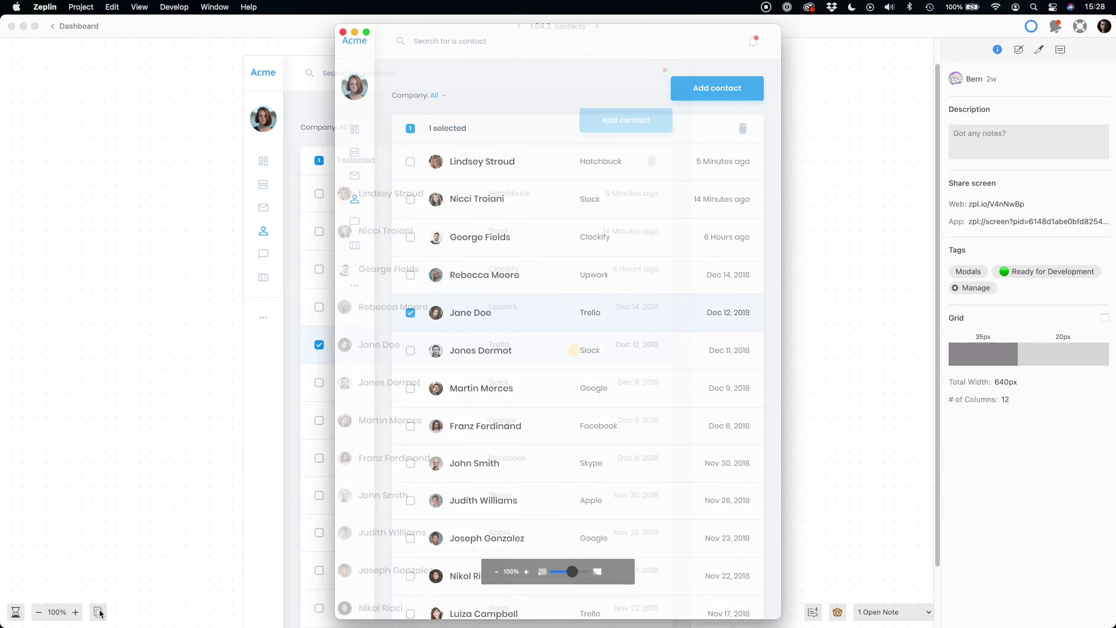
left_click_drag(434, 382, 358, 450)
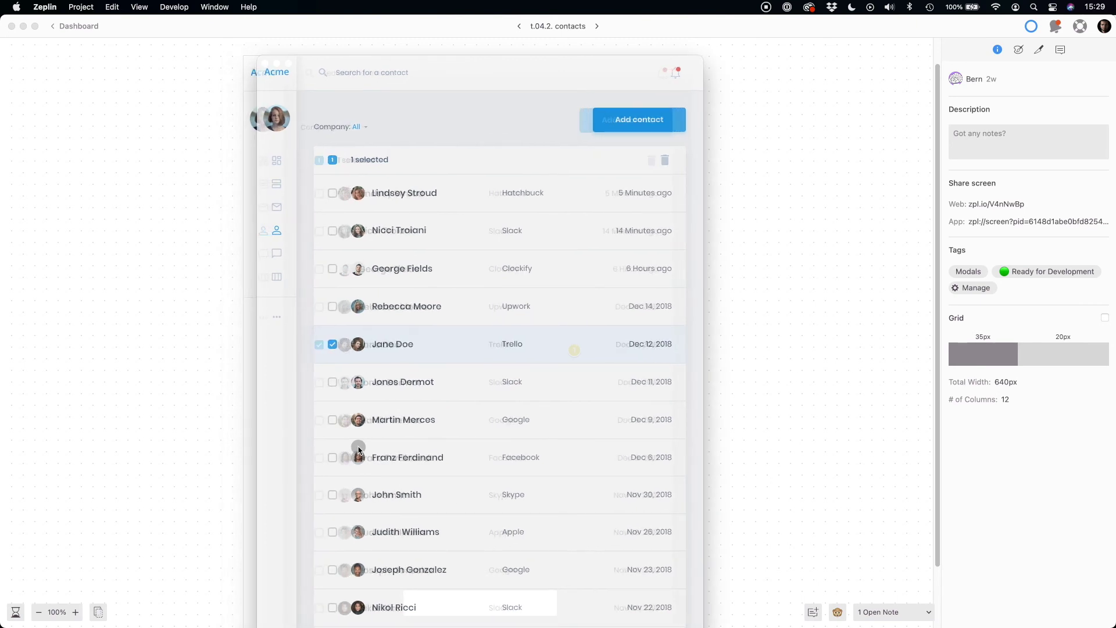
left_click_drag(358, 450, 483, 455)
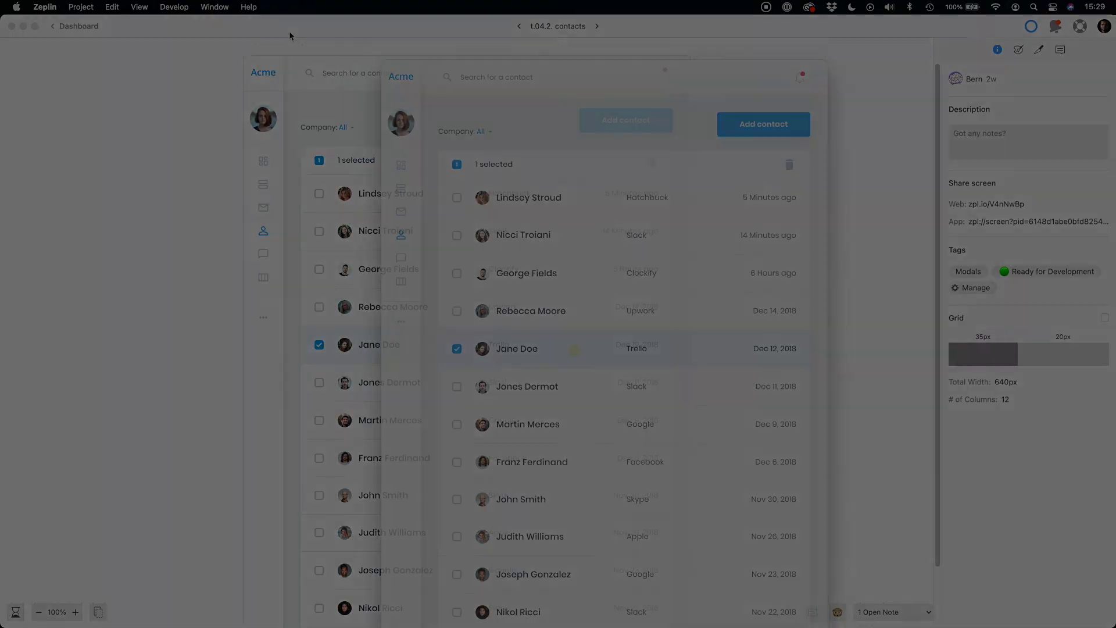